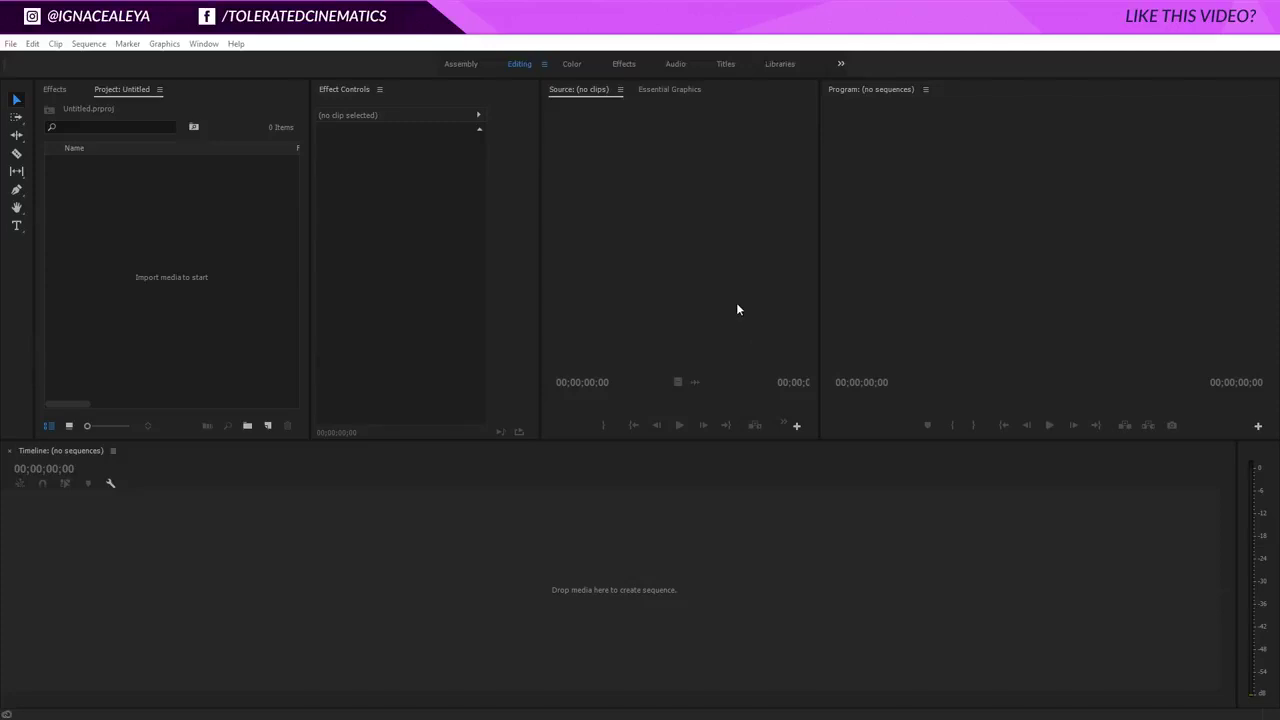
Step: Show the Essential Graphics Browse view, listing templates like Basic Title and Basic Lower Third
left_click(666, 90)
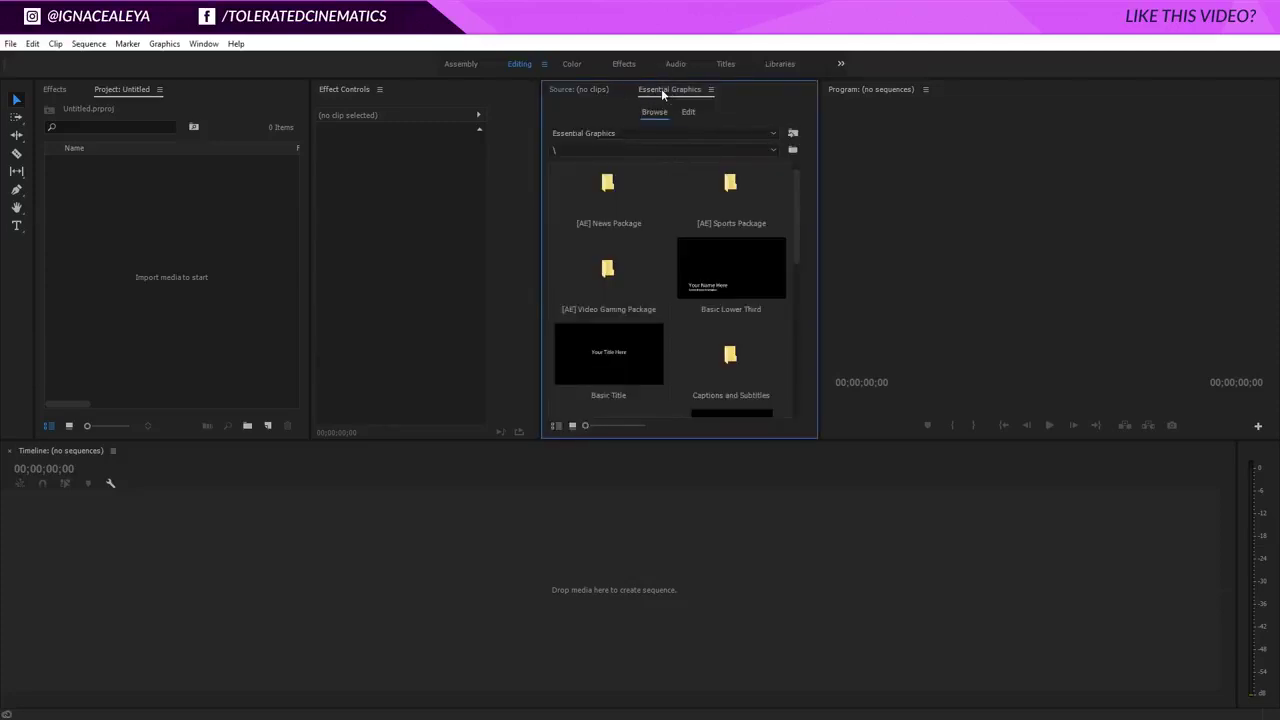
Step: Widen the Essential Graphics template browser panel
left_click(204, 44)
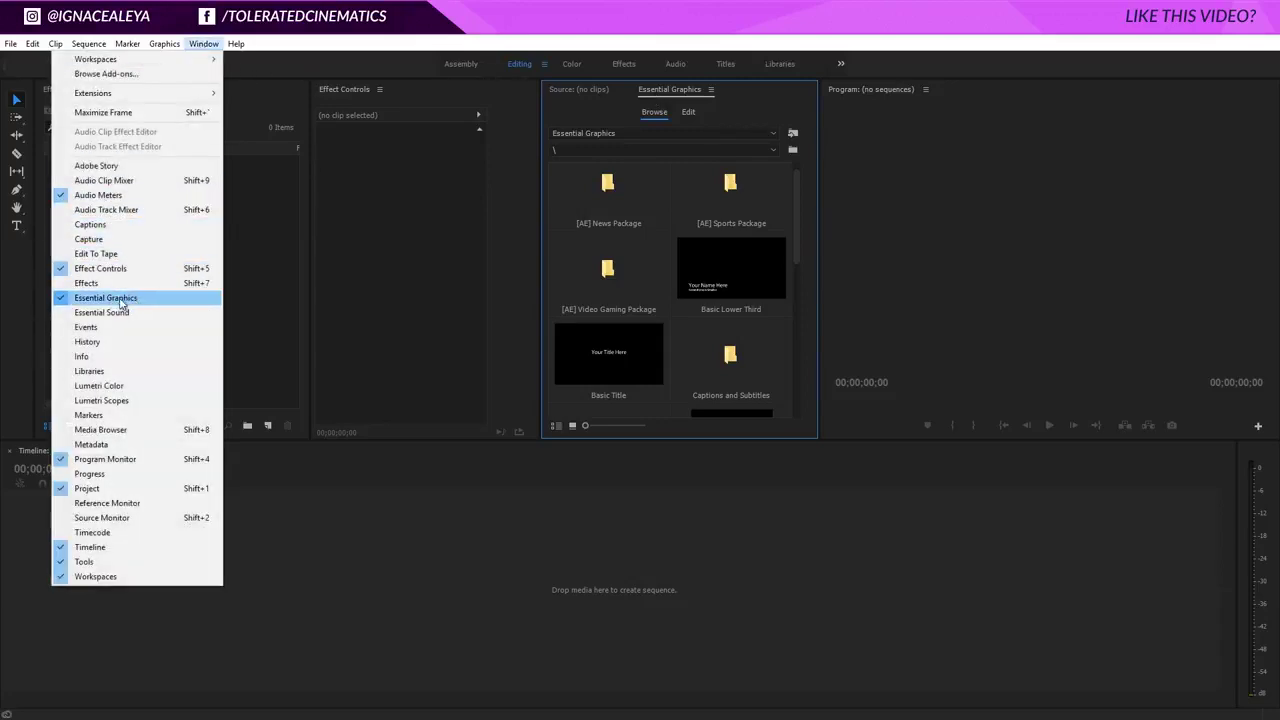
left_click(643, 97)
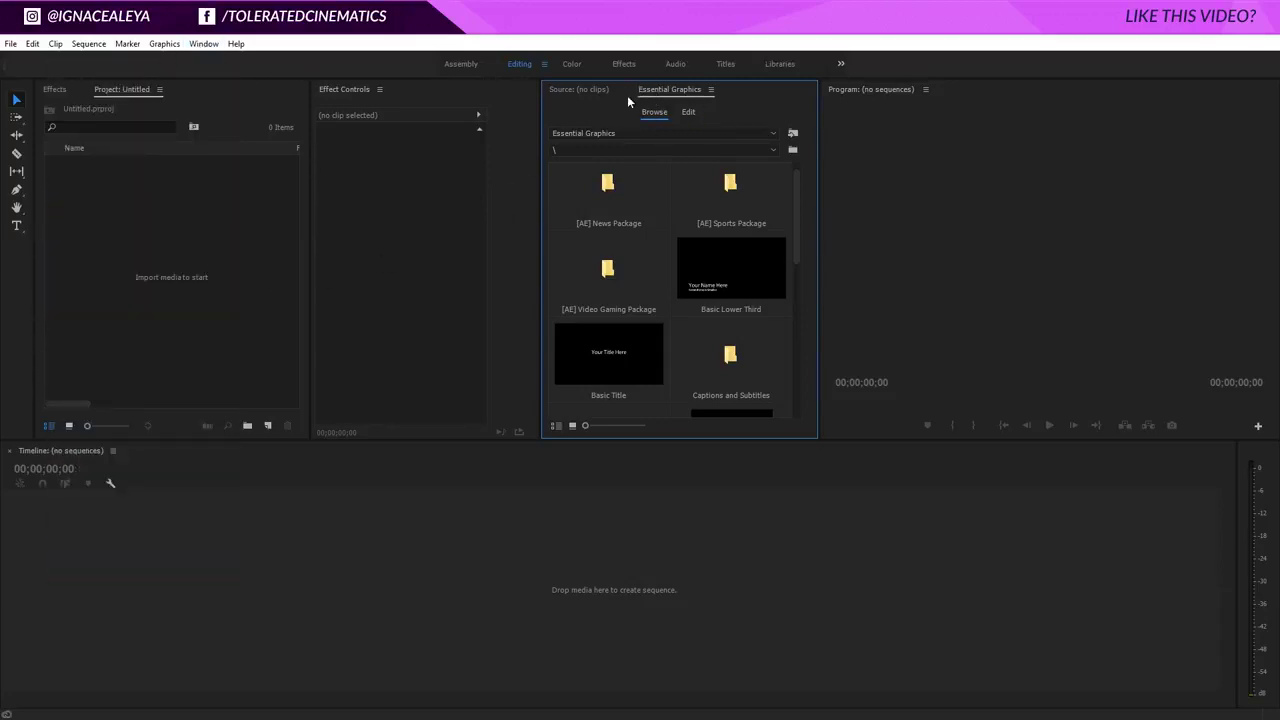
left_click_drag(540, 222, 477, 222)
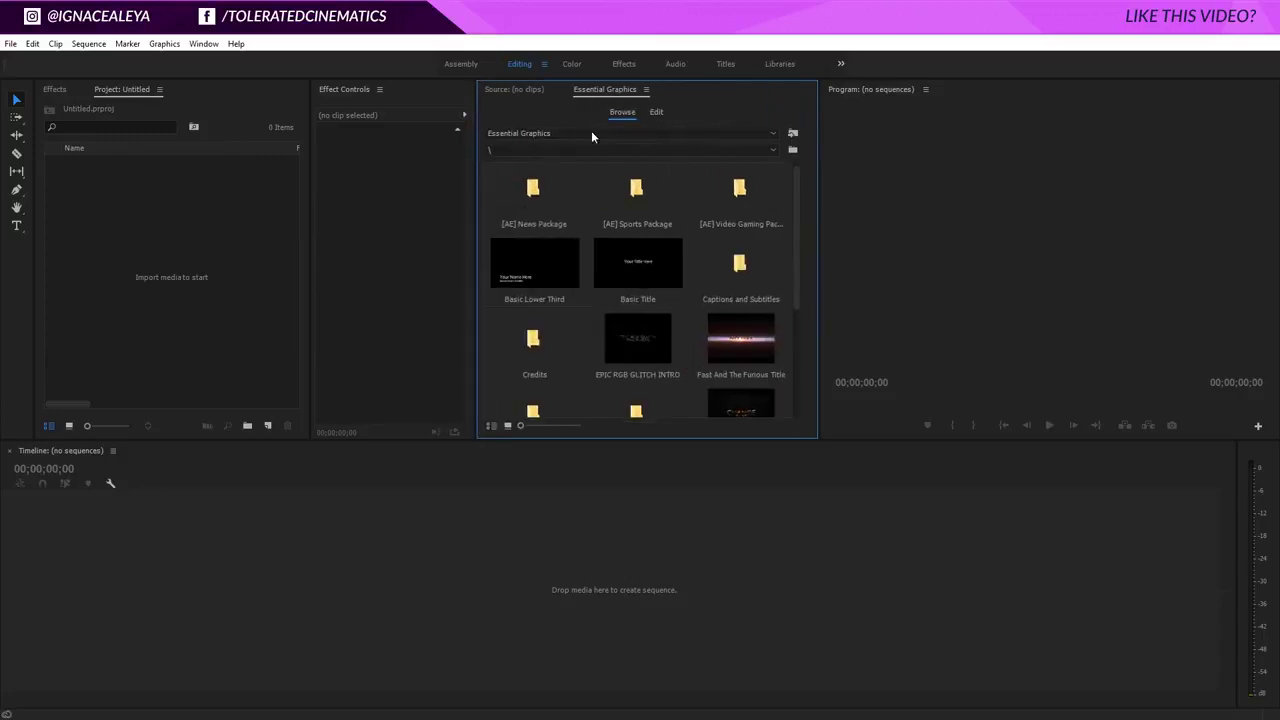
mouse_move(612, 90)
left_mouse_down()
mouse_move(746, 183)
mouse_move(811, 134)
mouse_move(820, 154)
mouse_move(628, 90)
left_mouse_up()
Step: Undock the Essential Graphics panel into a floating window, moved left and enlarged
right_click(628, 90)
left_click(645, 110)
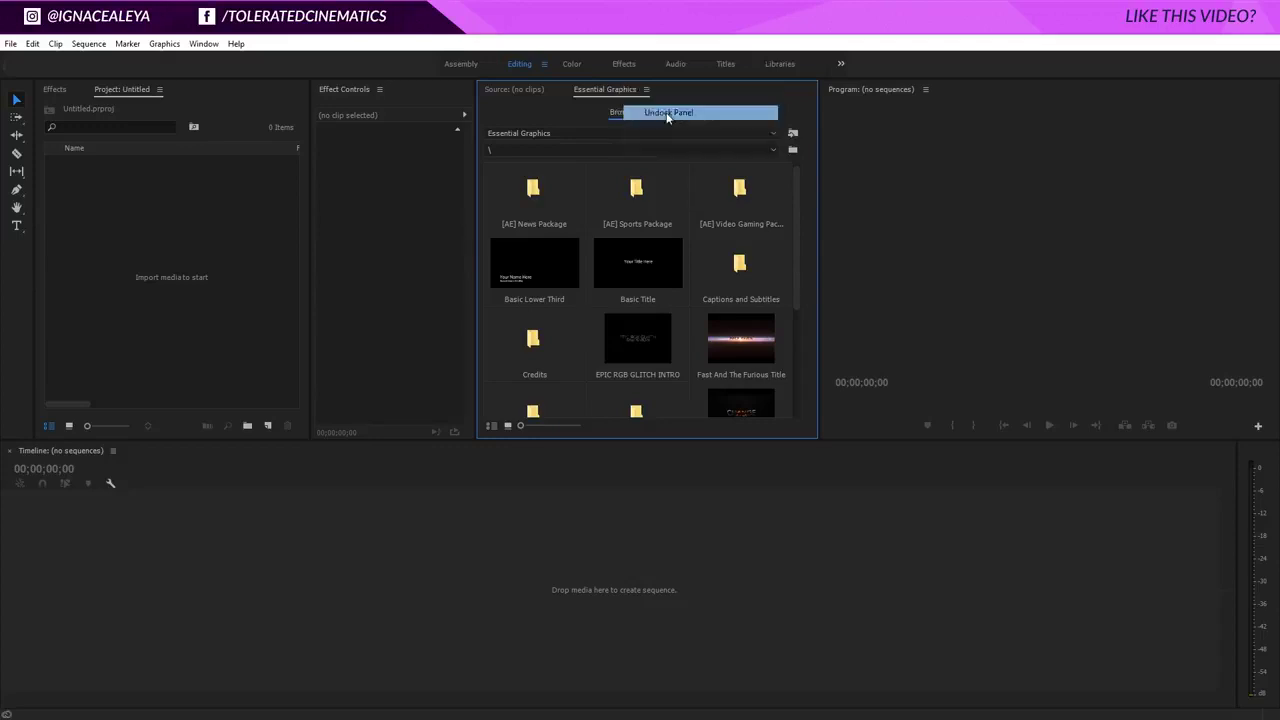
left_click_drag(676, 72, 543, 75)
left_click_drag(684, 444, 1037, 511)
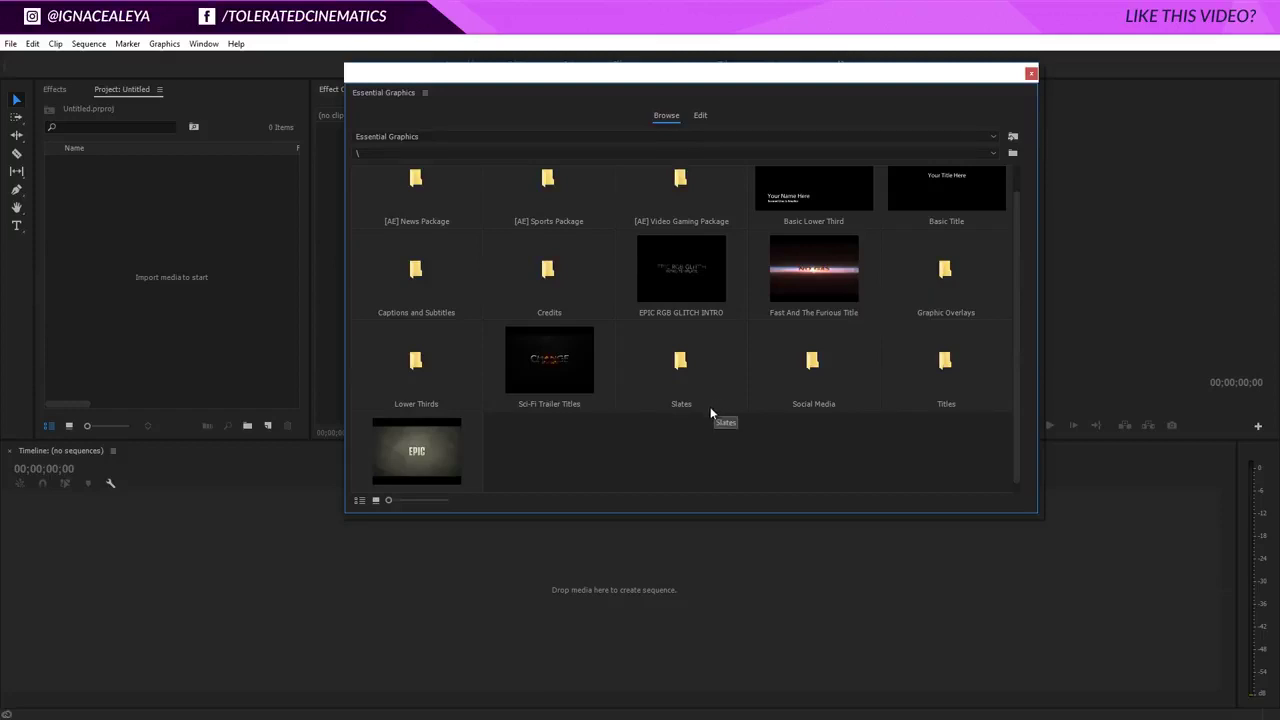
left_click(1013, 141)
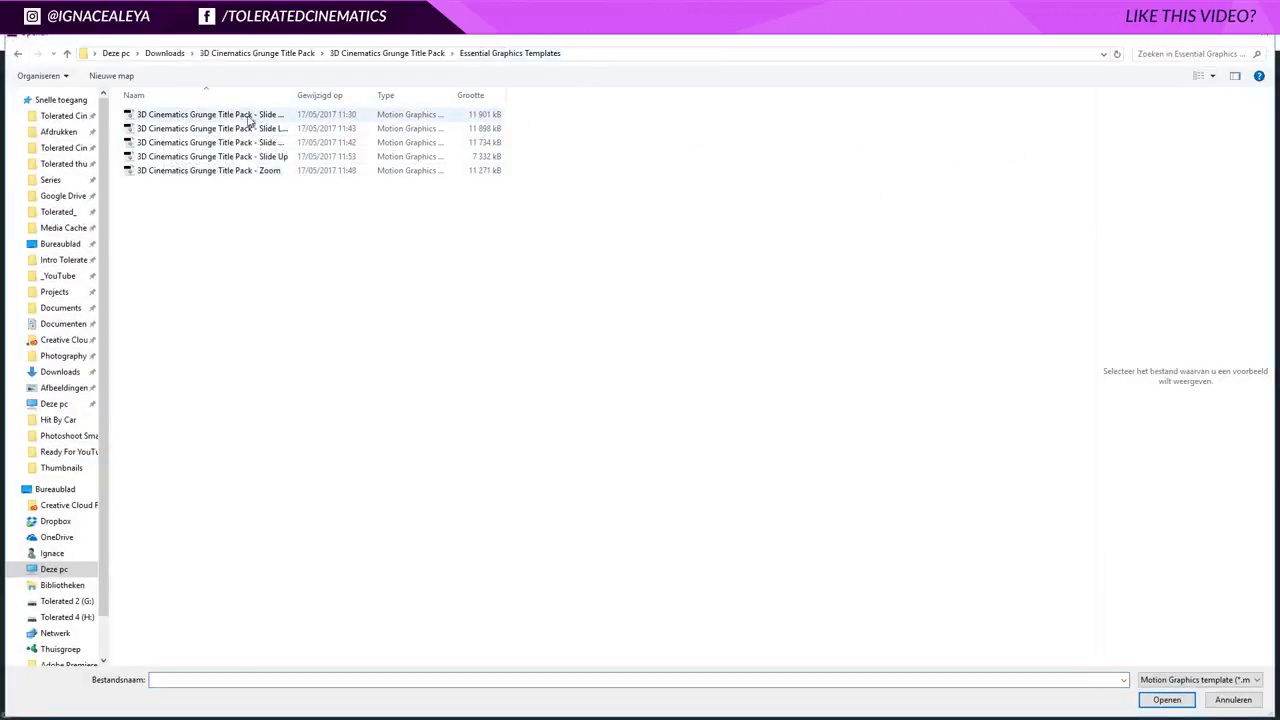
Step: Select the '3D Cinematics Grunge Title Pack - Zoom' template file and install it
double_click(292, 95)
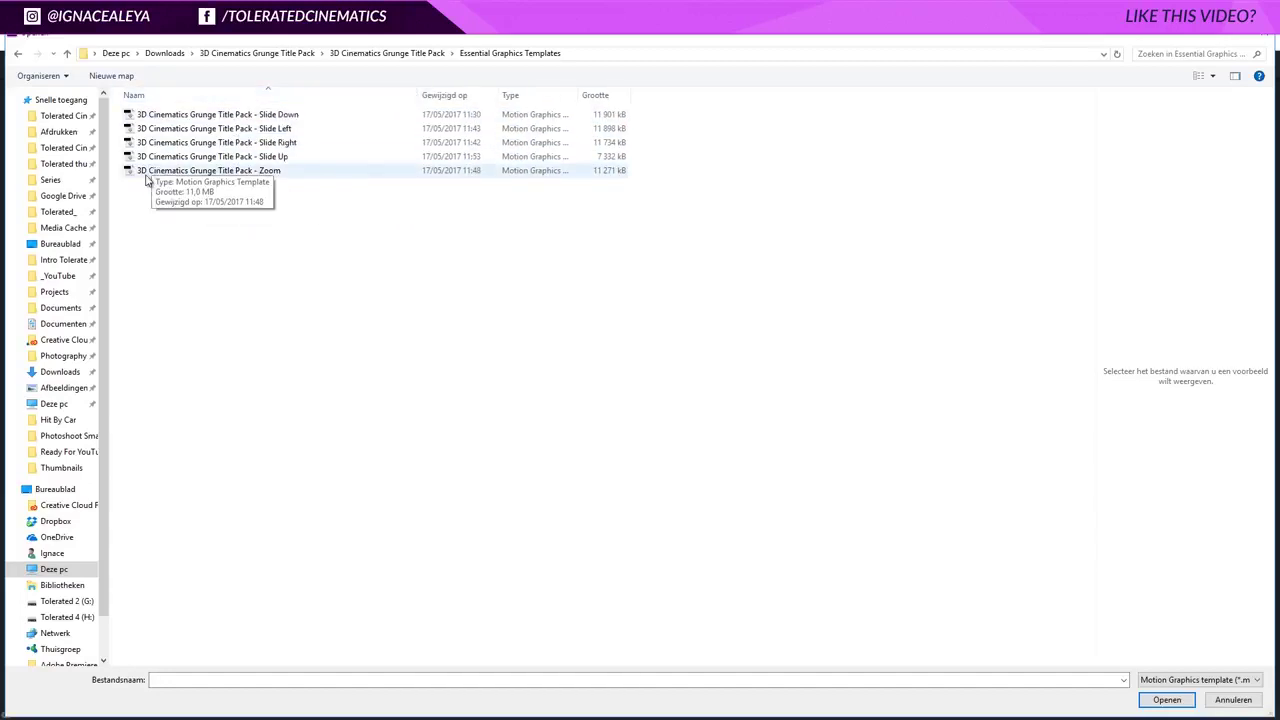
left_click(184, 177)
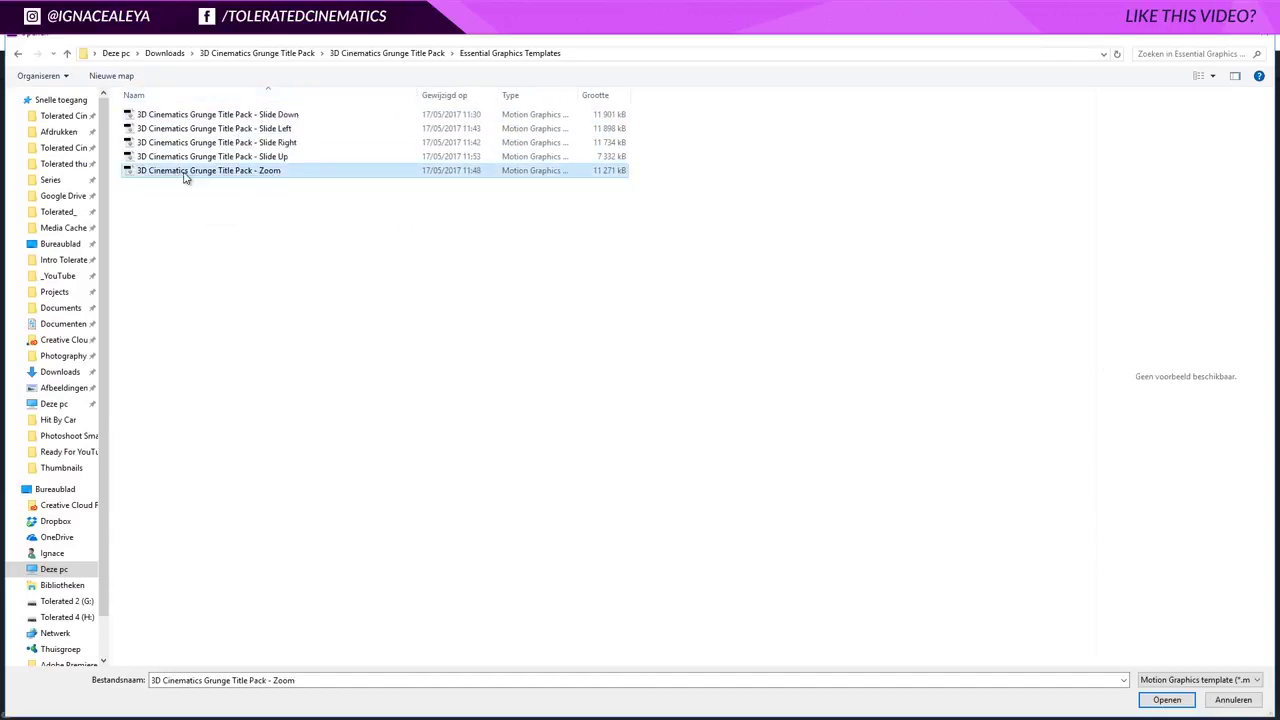
left_click(1167, 700)
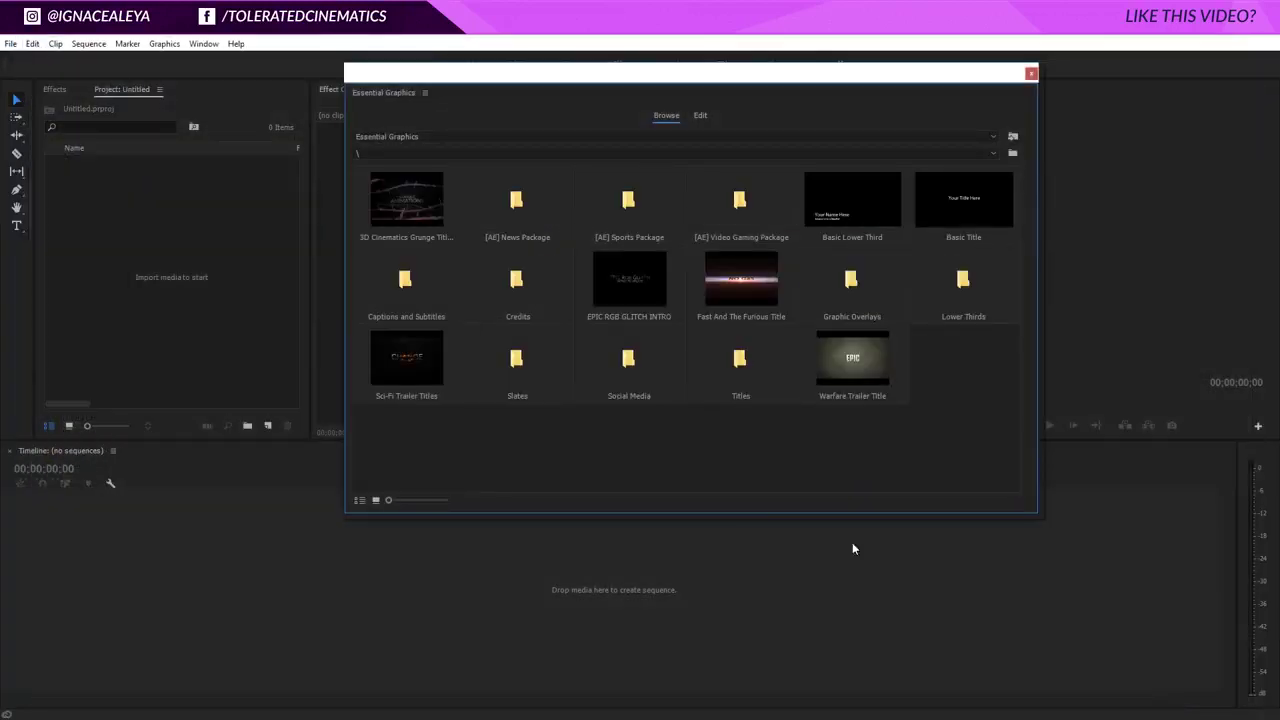
Step: Create a new sequence, Sequence 01, using the default preset
left_click(268, 427)
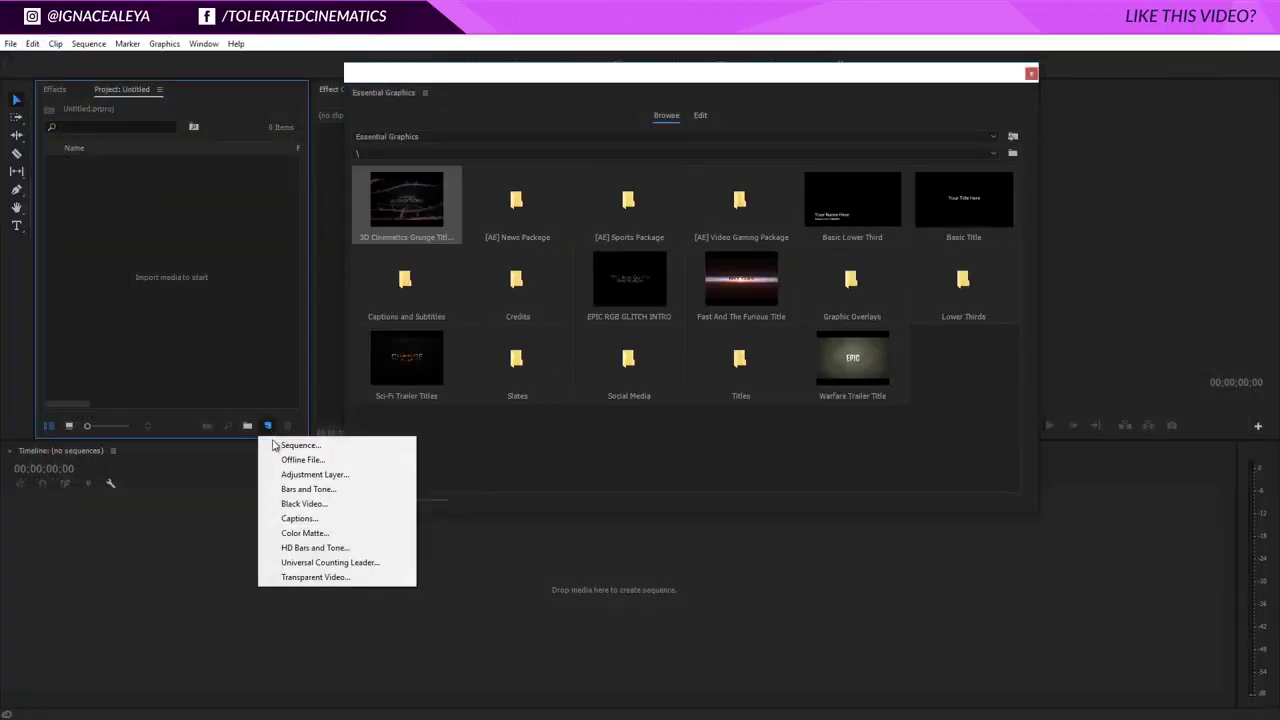
left_click(290, 446)
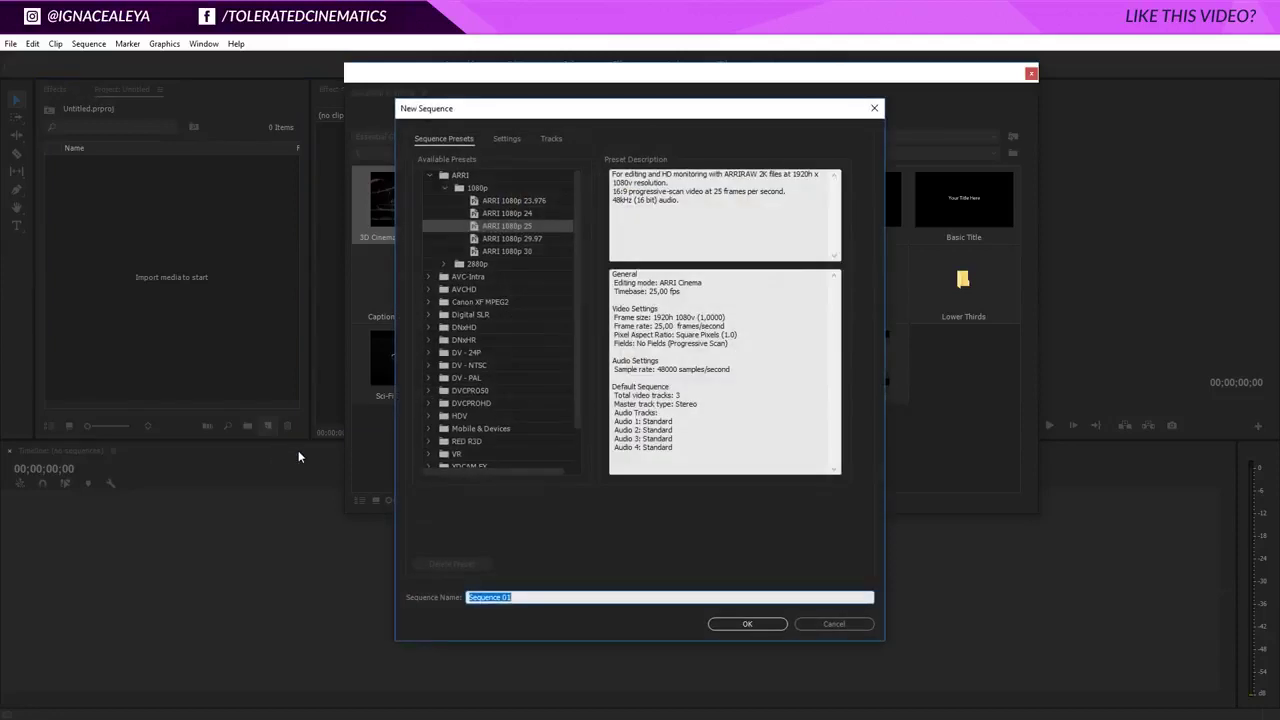
left_click(747, 624)
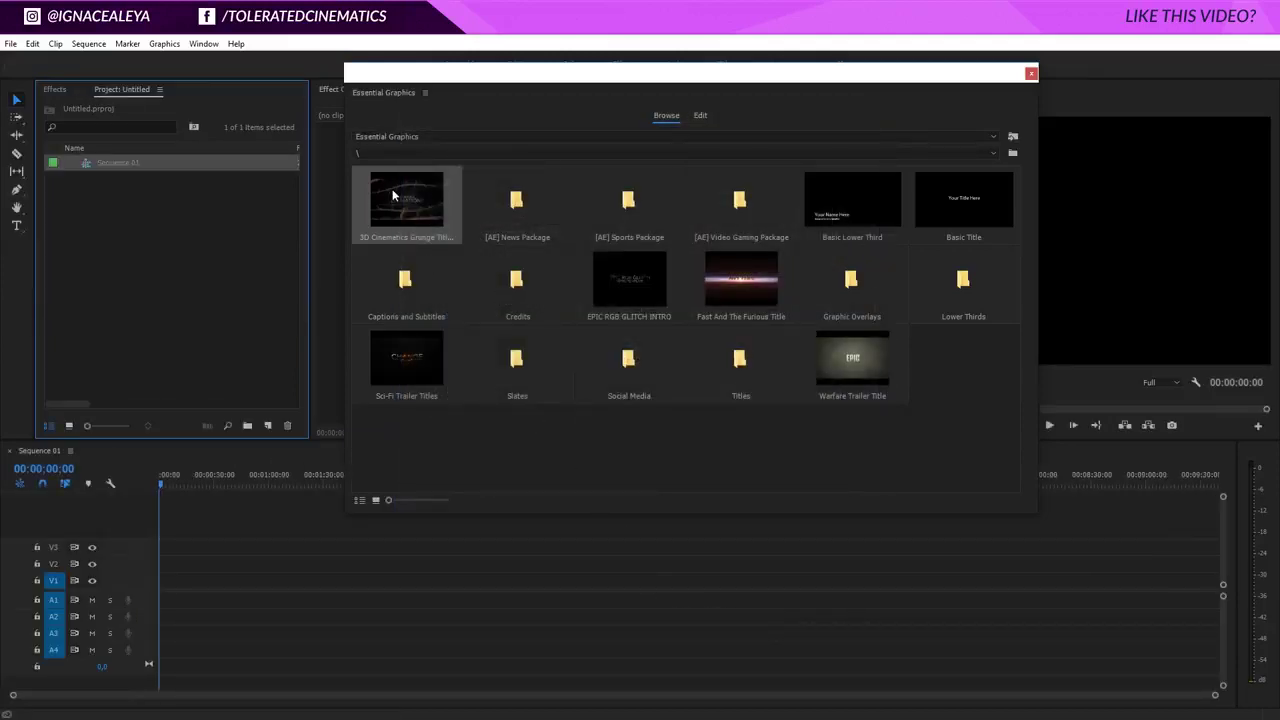
Step: Place the grunge title at the start of V1, keeping existing settings, and re-dock the browser
left_click_drag(398, 218, 162, 590)
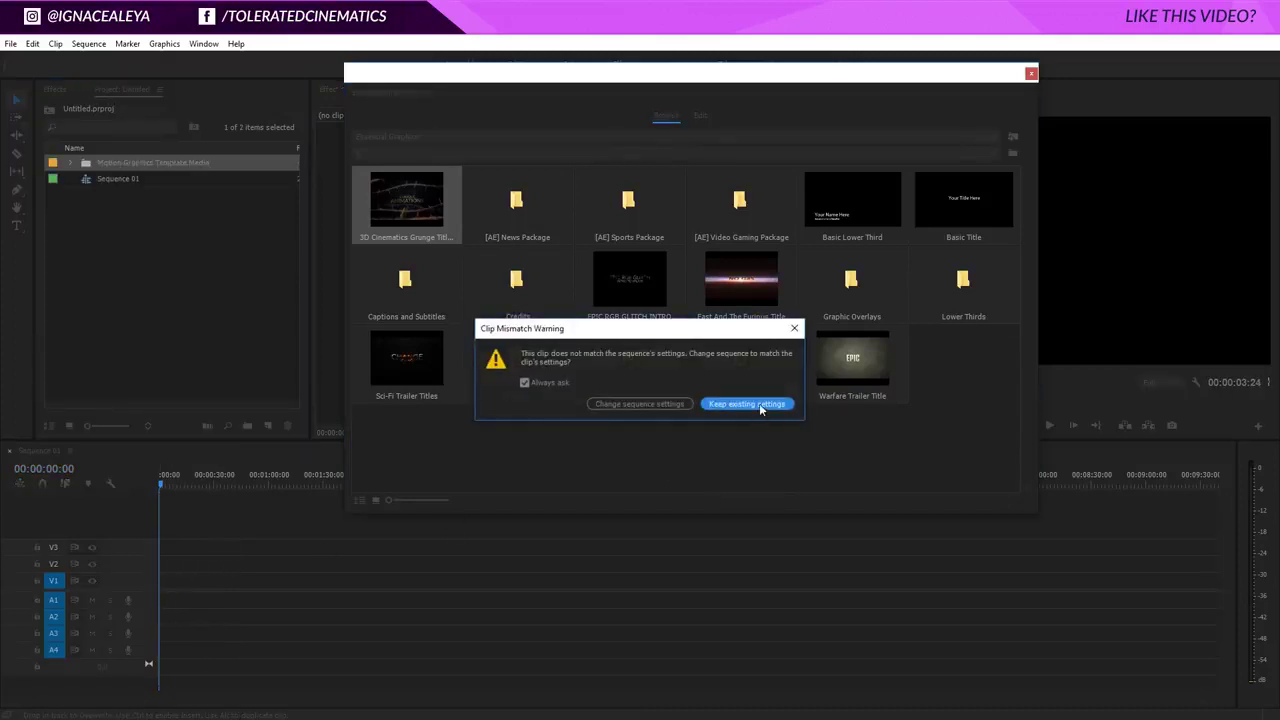
left_click(643, 403)
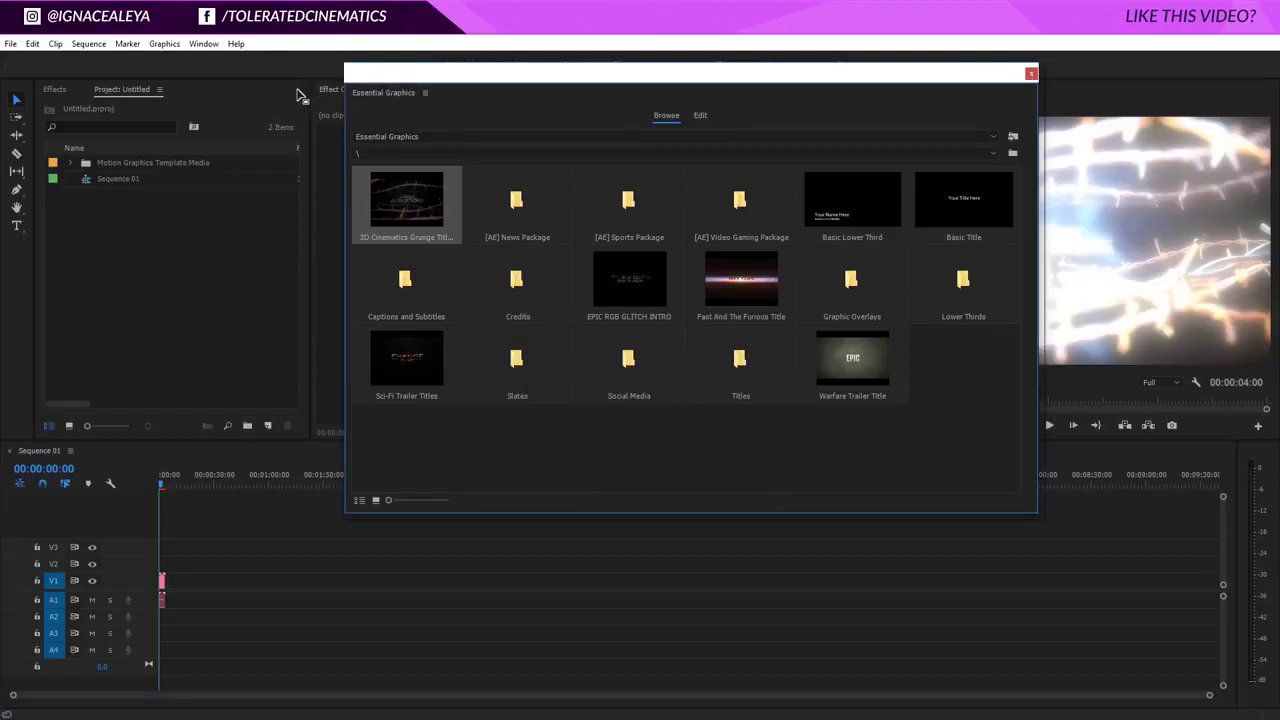
left_click_drag(384, 88, 629, 154)
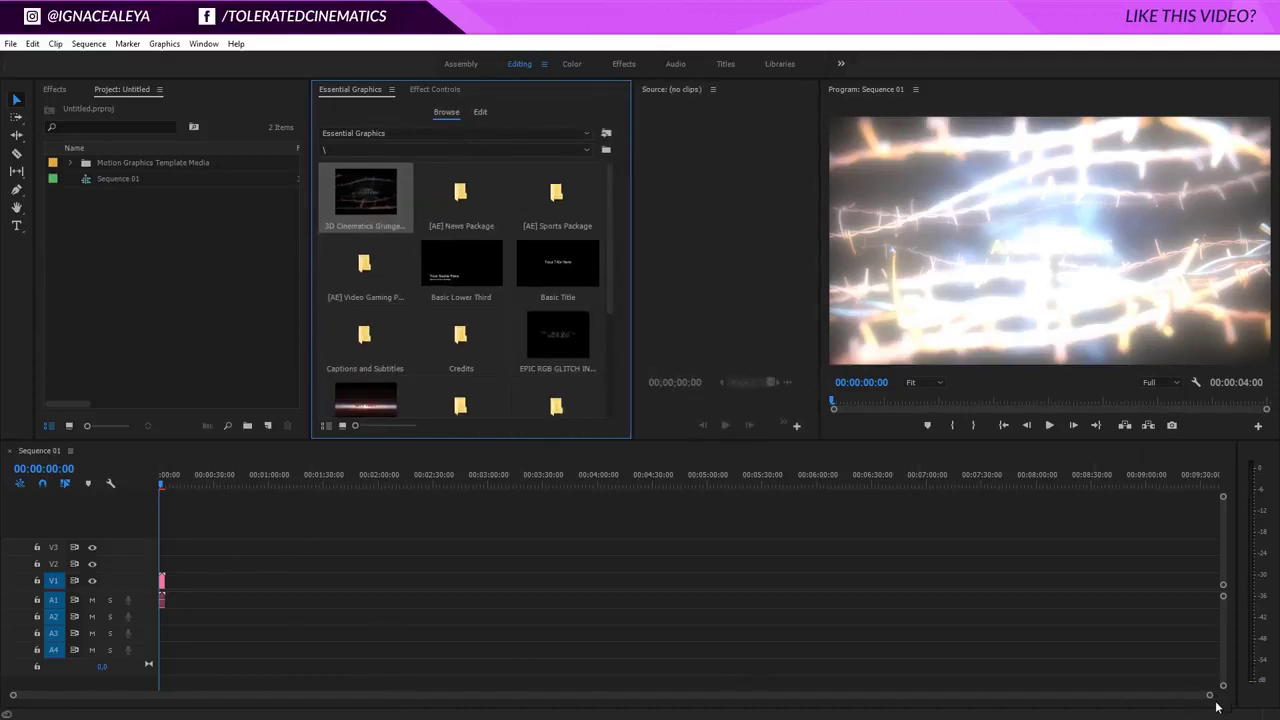
Step: Render Sequence 01 In to Out and scrub about 2 seconds into the grunge title
left_click_drag(1209, 694, 610, 705)
left_click(88, 43)
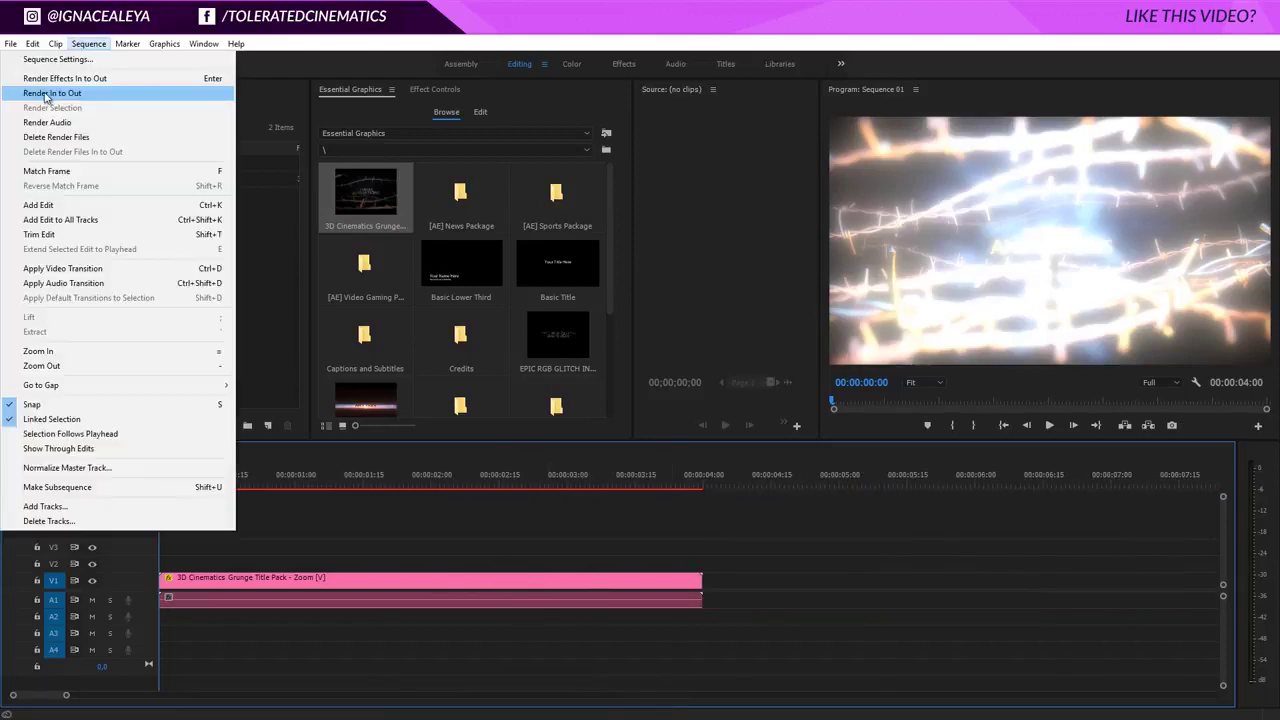
left_click(45, 93)
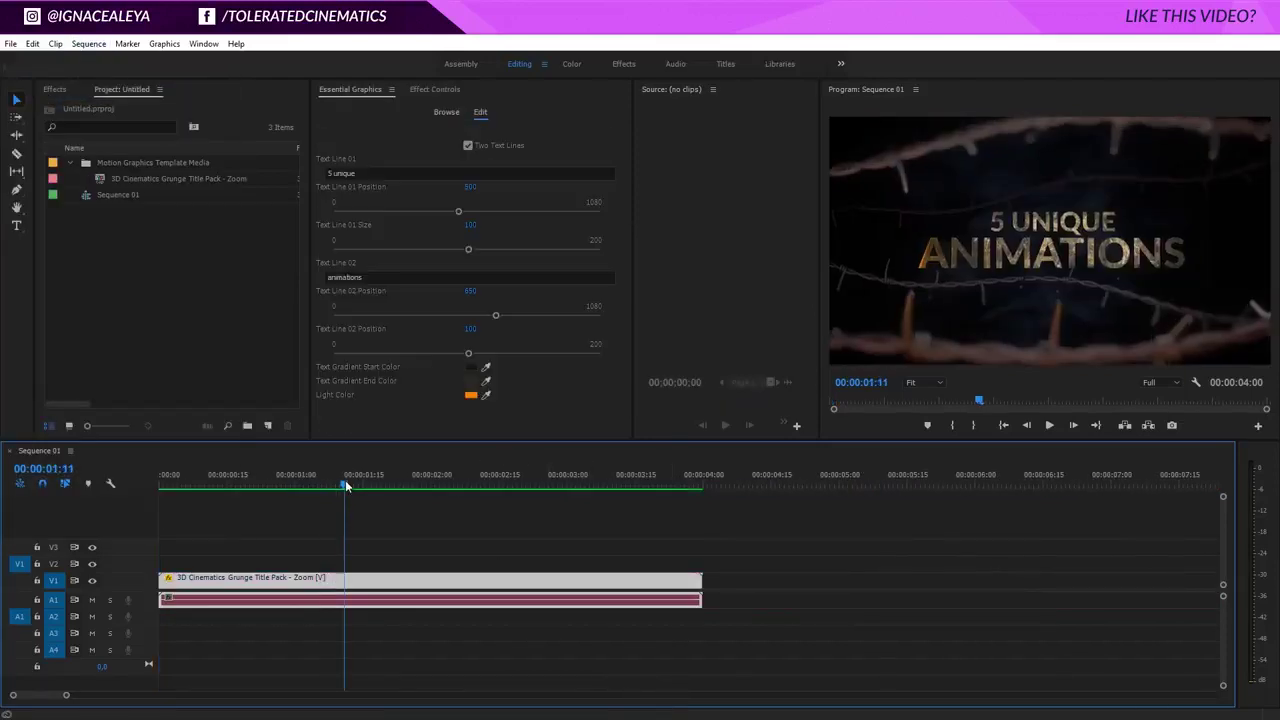
left_click_drag(345, 480, 458, 530)
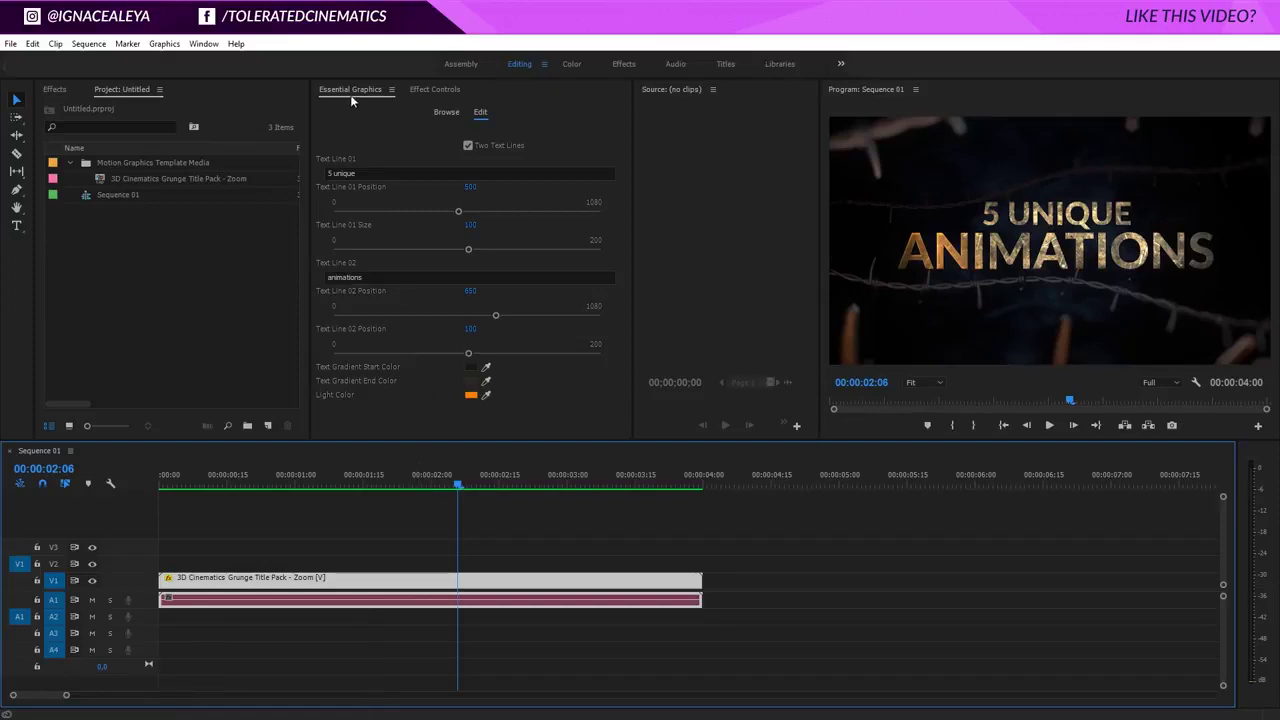
left_click(454, 114)
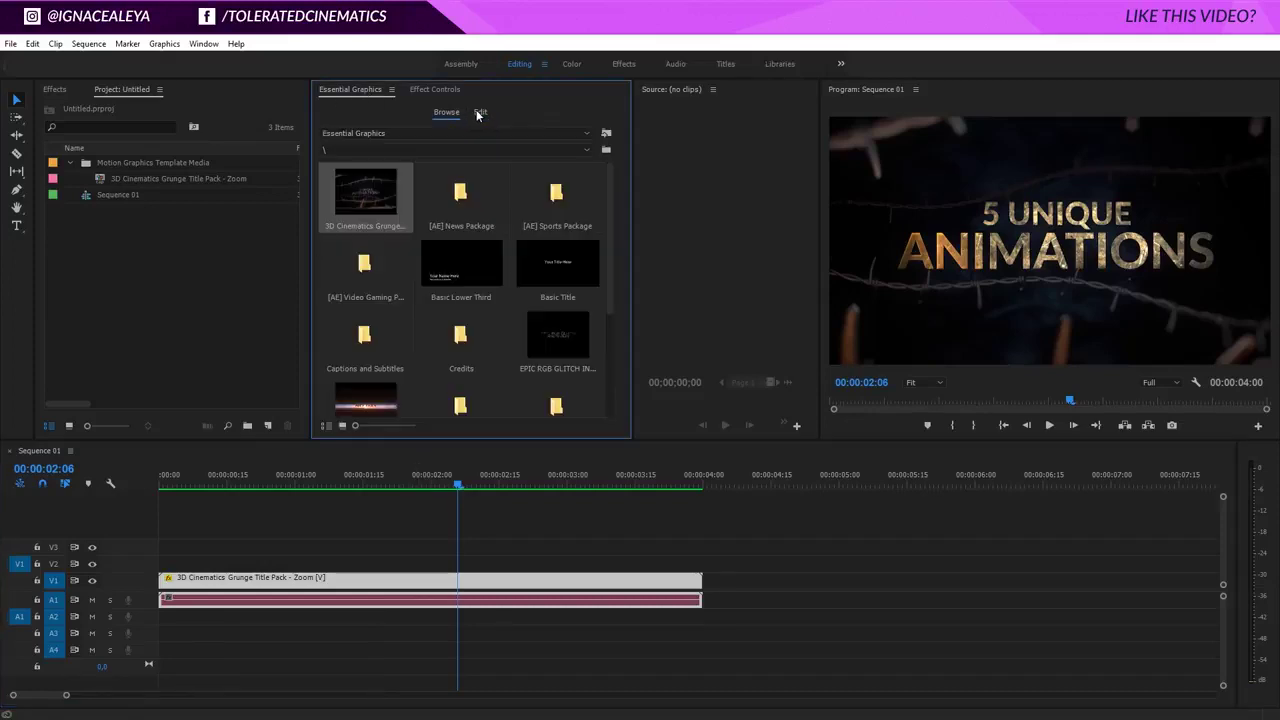
Step: Replace Text Line 01 with 'Something' and Text Line 02 with 'Different'
left_click(480, 113)
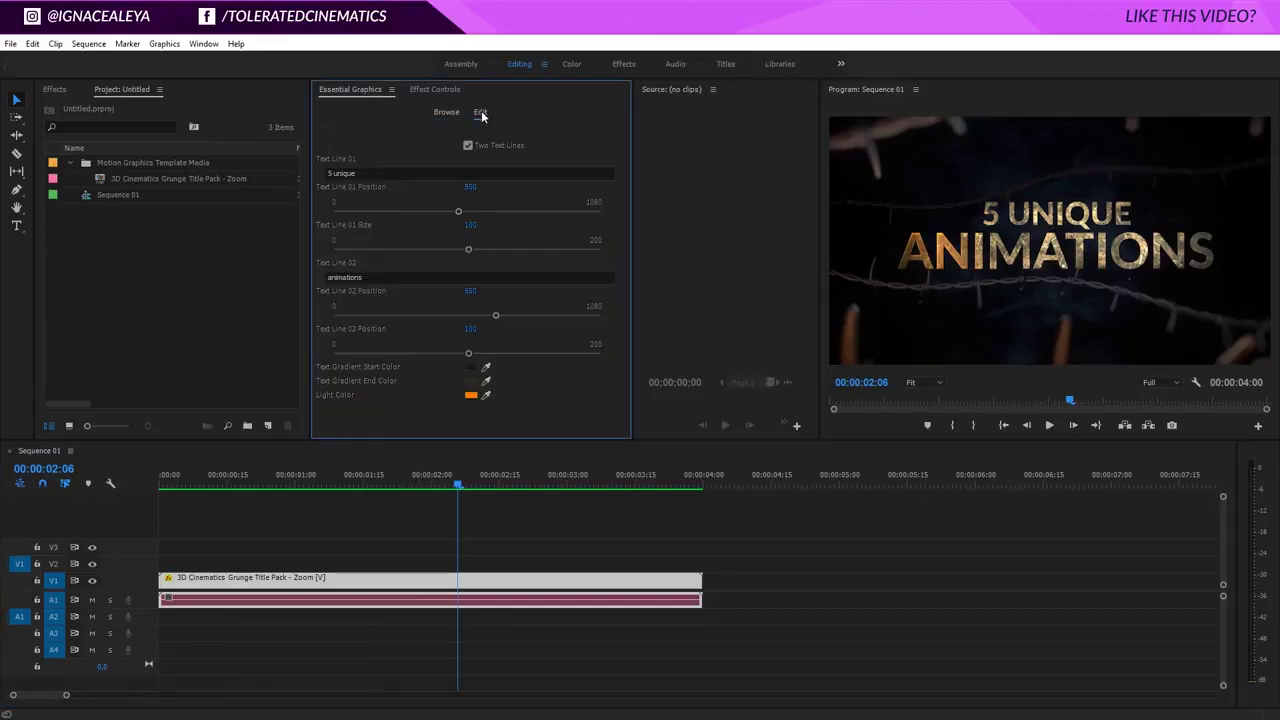
left_click_drag(371, 173, 310, 183)
type("Som")
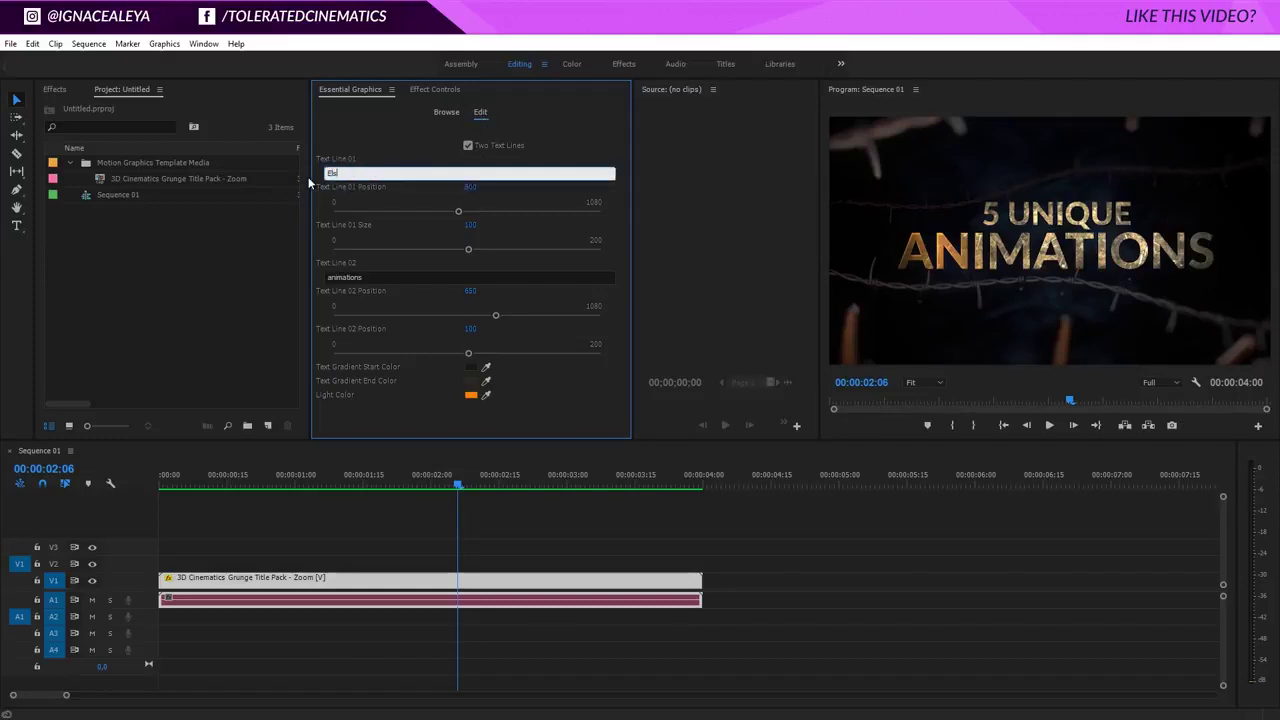
type("ething")
left_click(400, 278)
type("Different")
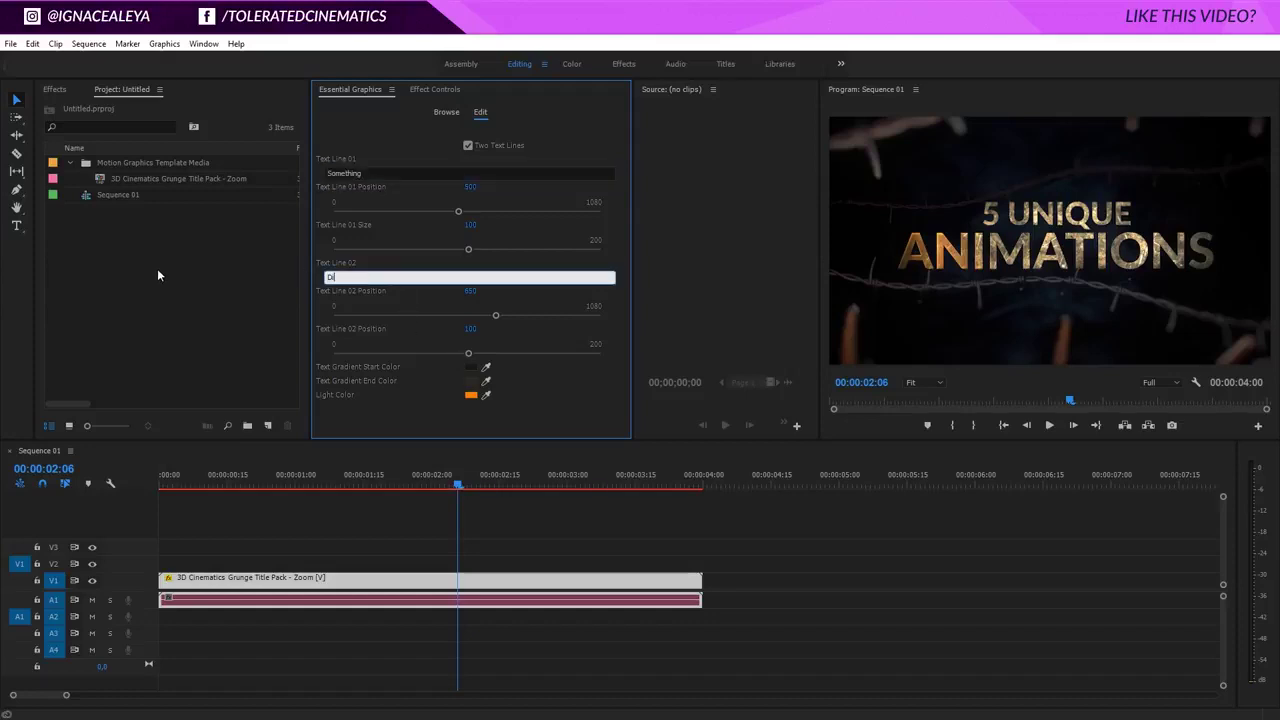
key("Return")
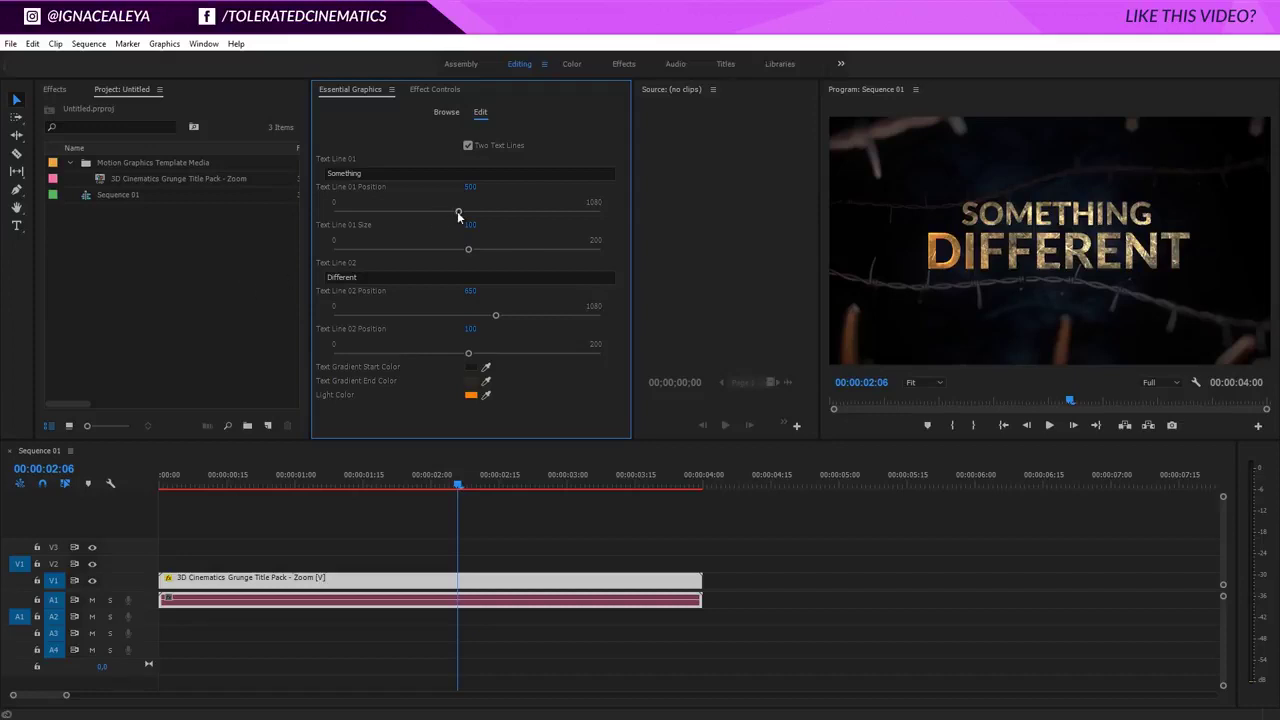
Step: Adjust Text Line 01 position and set its size to 141, keeping SOMETHING above DIFFERENT
left_click_drag(416, 214, 415, 214)
left_click_drag(506, 211, 583, 211)
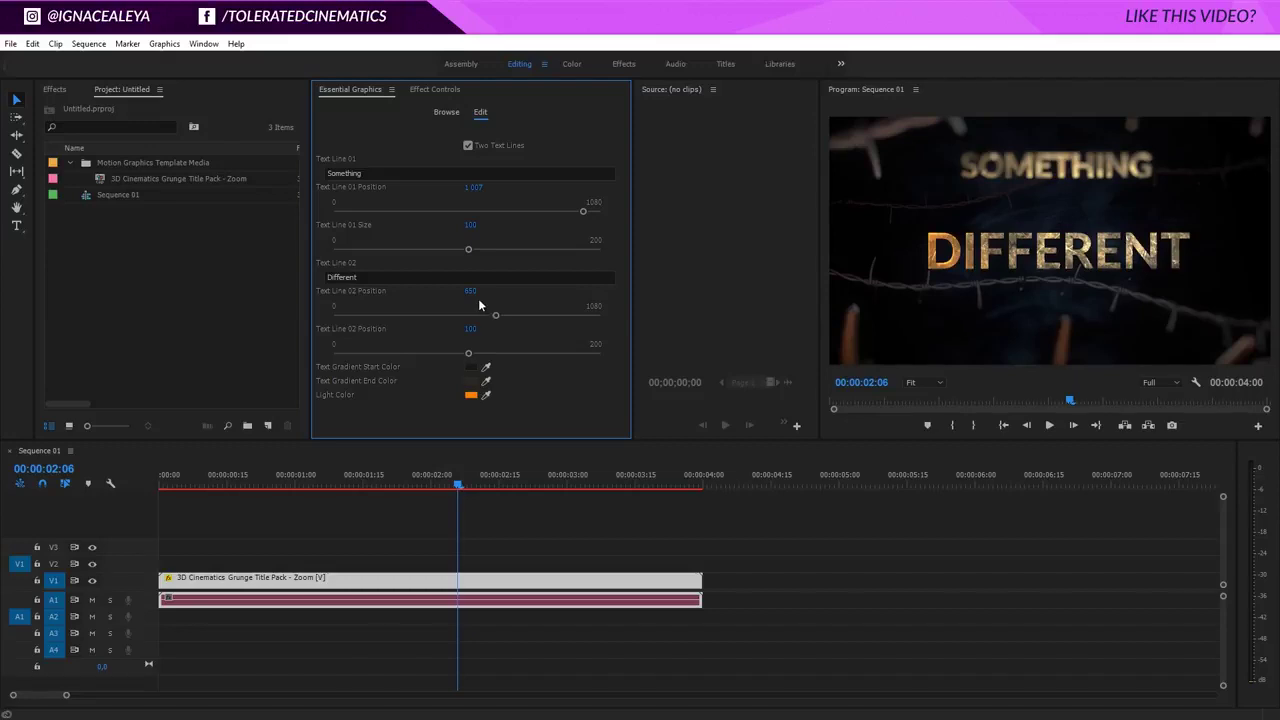
left_click_drag(583, 211, 498, 249)
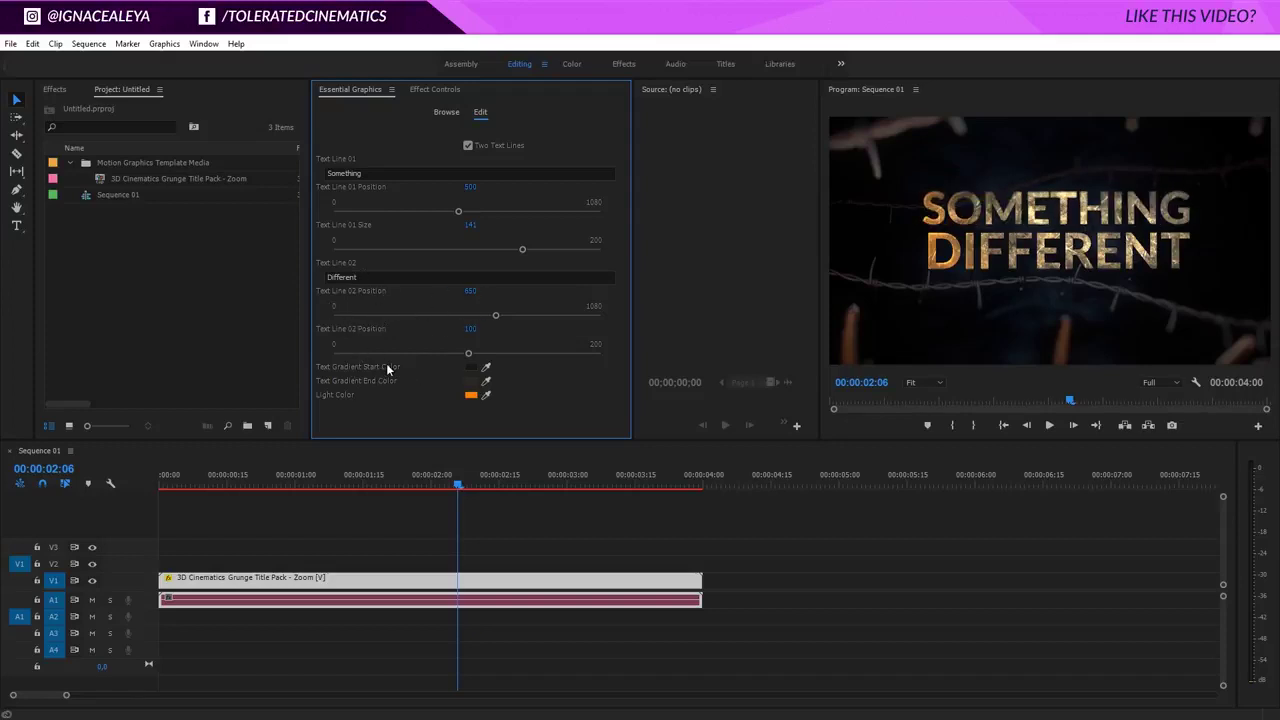
Step: Set the Text Gradient Start colour to teal
left_click(470, 367)
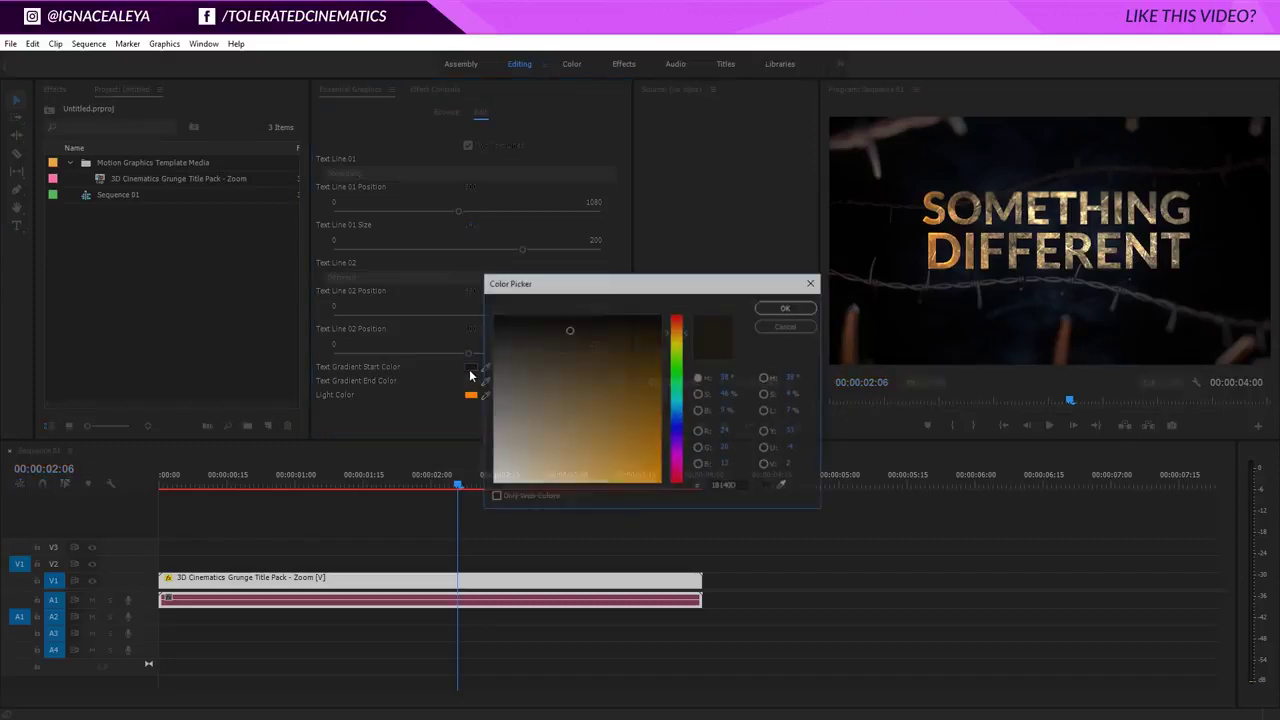
left_click_drag(614, 382, 618, 410)
left_click(676, 406)
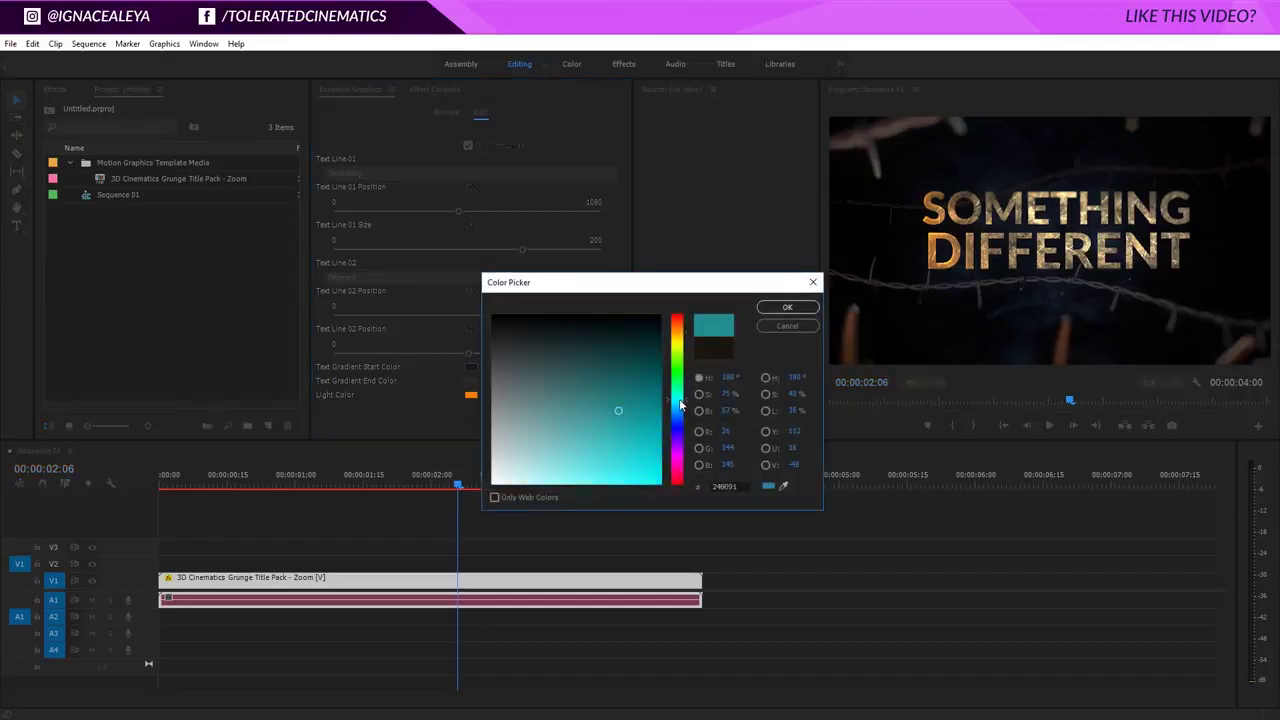
left_click(785, 307)
Step: Set the Text Gradient End colour to a strong saturated red
left_click(472, 381)
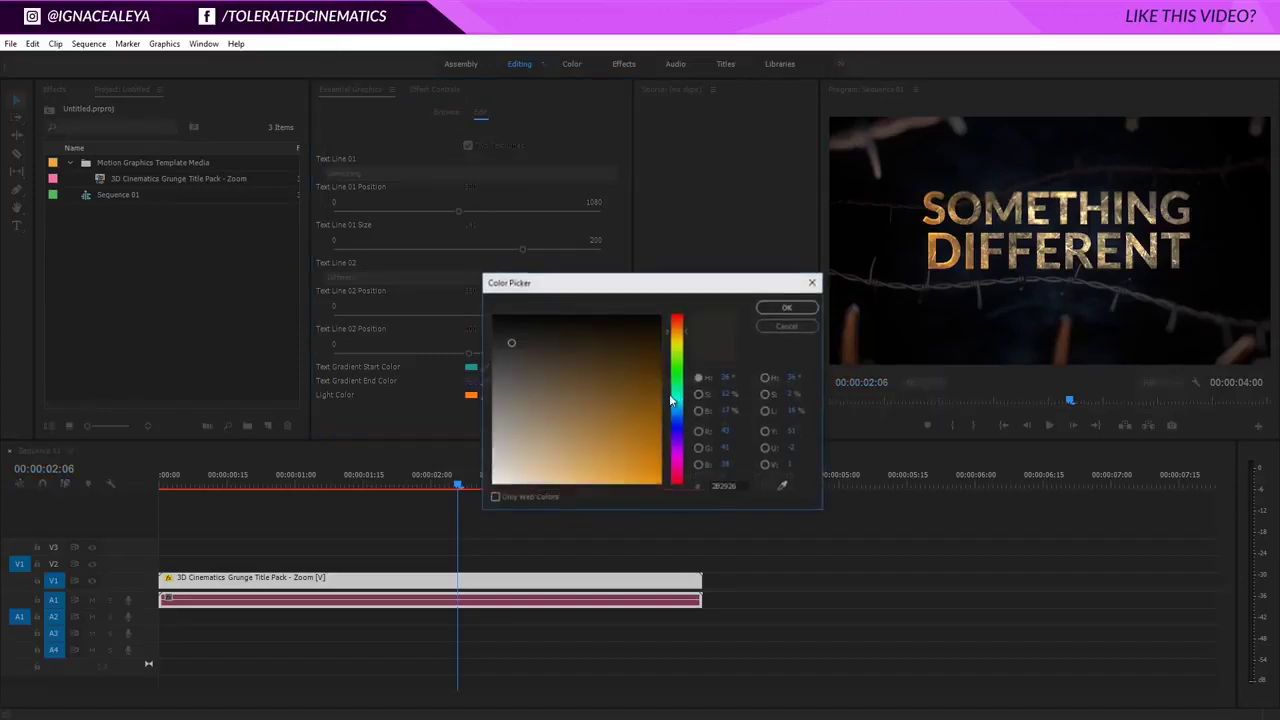
left_click_drag(683, 358, 679, 318)
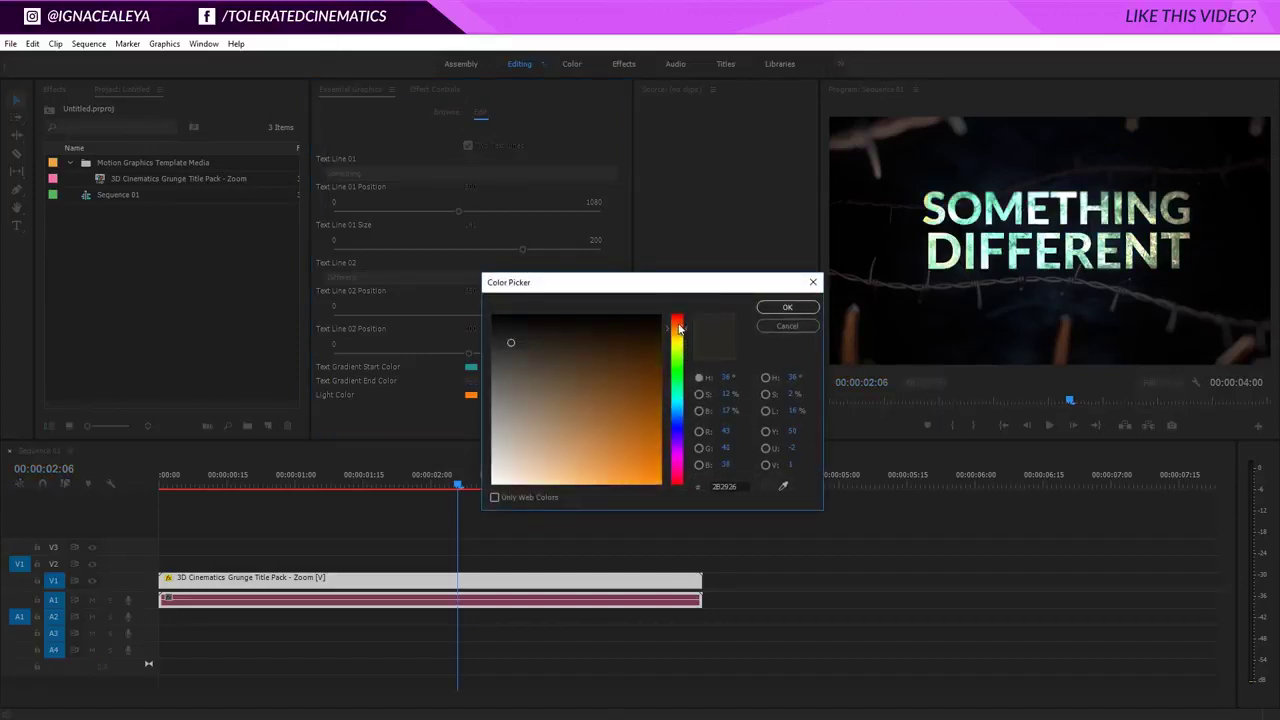
left_click(624, 369)
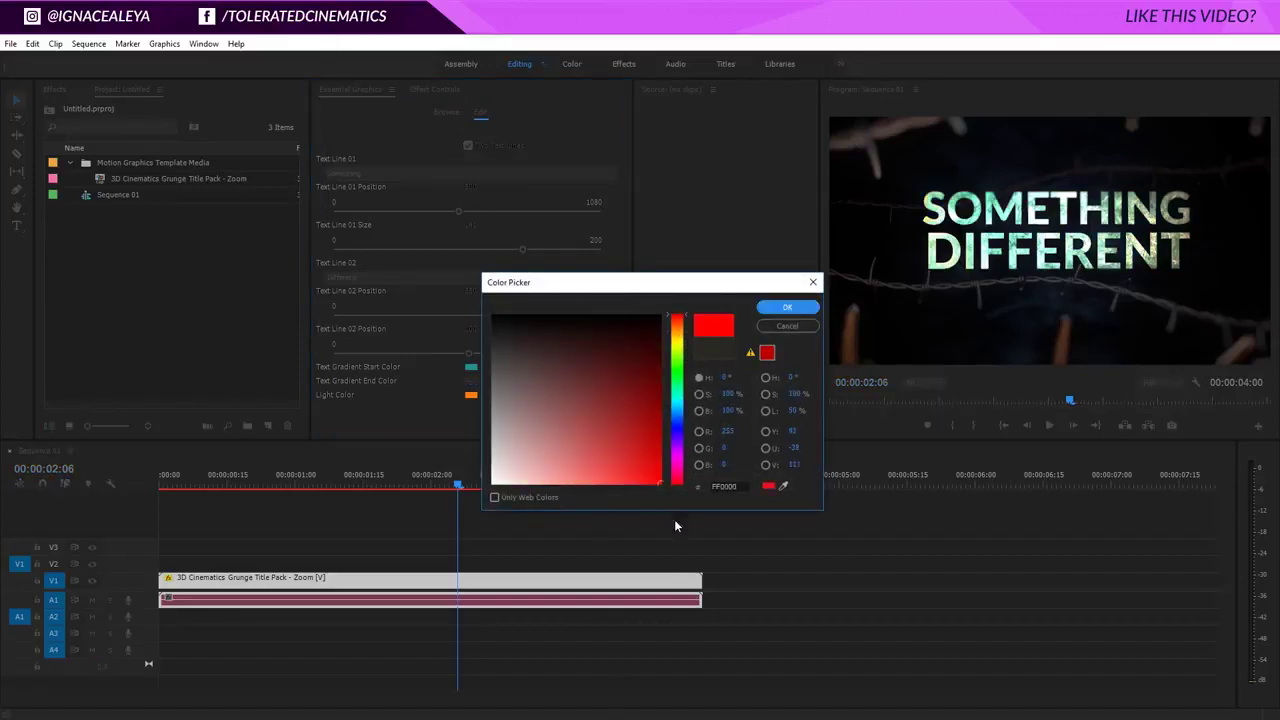
left_click(788, 309)
Step: Set the Light Color to bright magenta
left_click(470, 395)
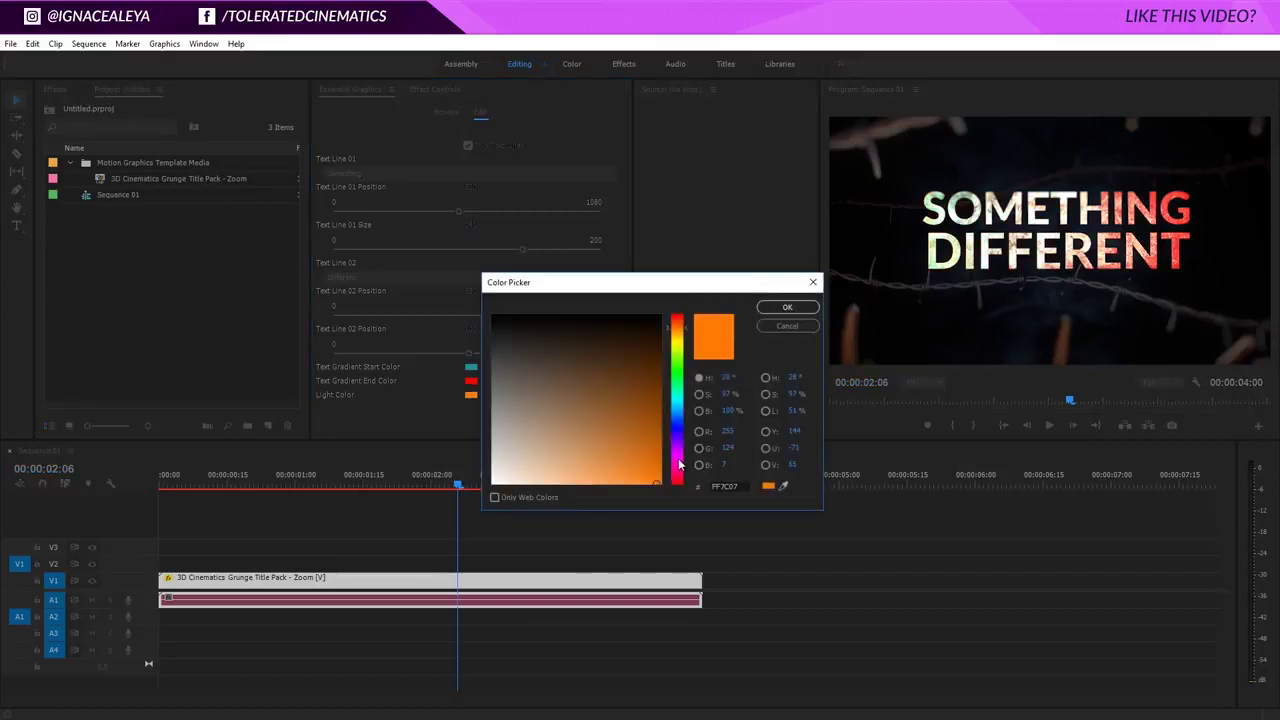
left_click_drag(677, 340, 677, 462)
left_click_drag(606, 443, 740, 455)
left_click(787, 307)
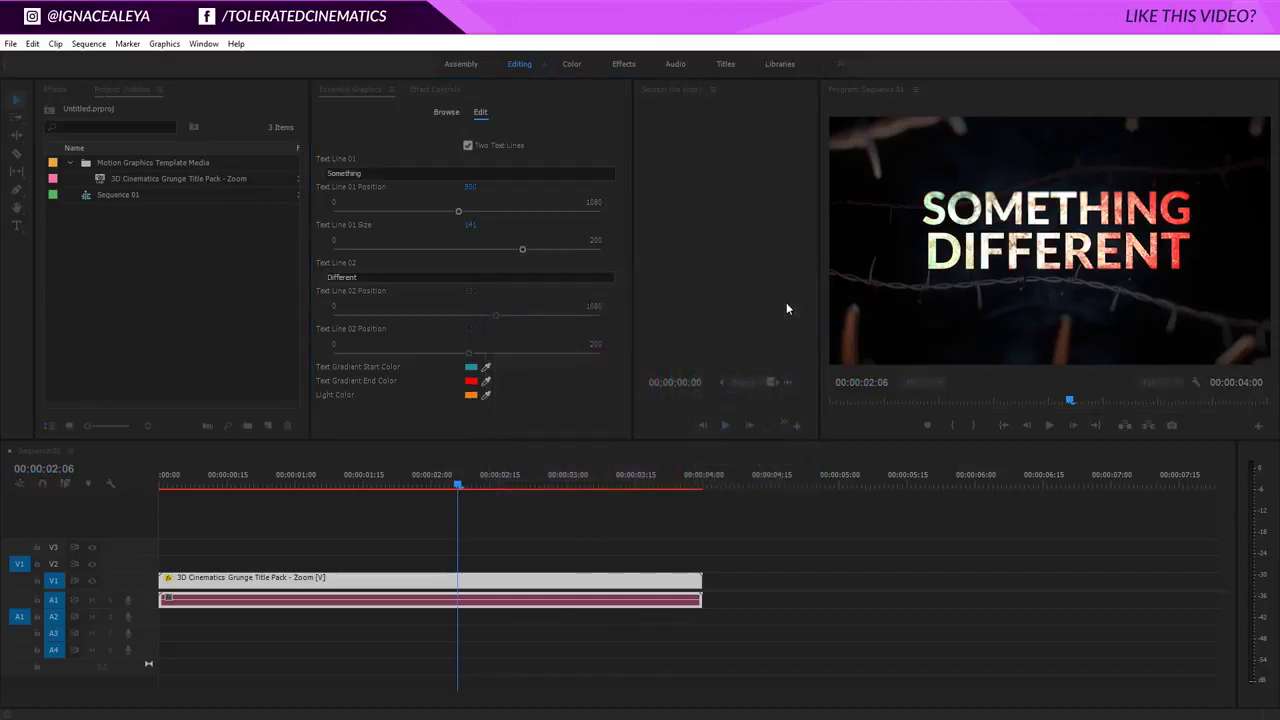